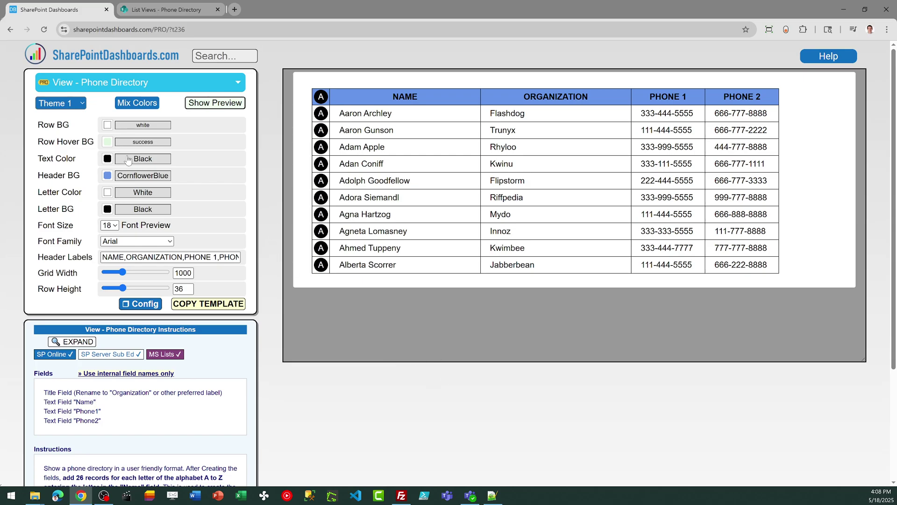
Preview the light cyan/navy and dark grey Courier themes, then return to the blue-header Arial theme.
left_click(77, 110)
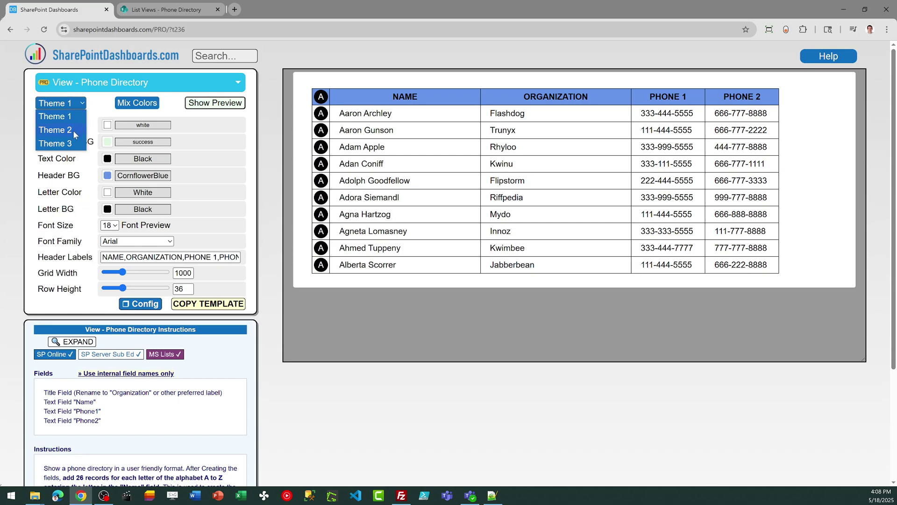
left_click(73, 130)
left_click(70, 109)
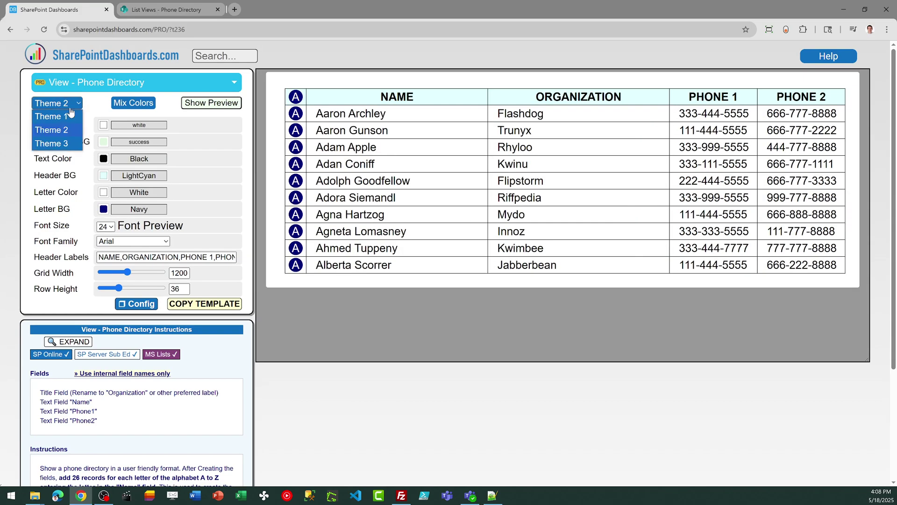
left_click(67, 146)
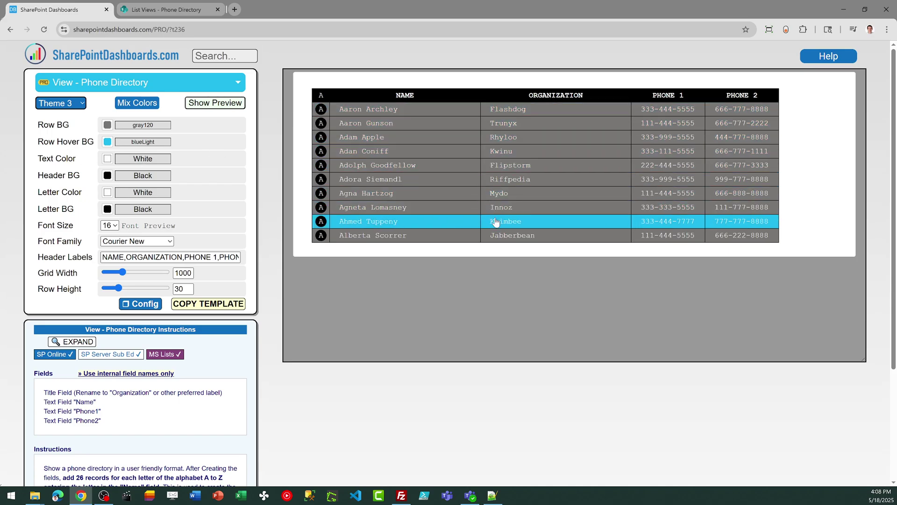
left_click(79, 104)
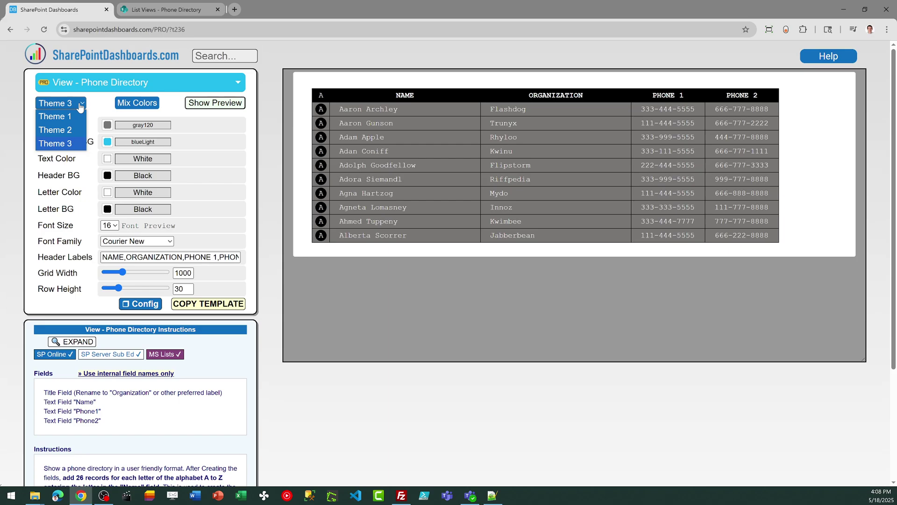
left_click(52, 121)
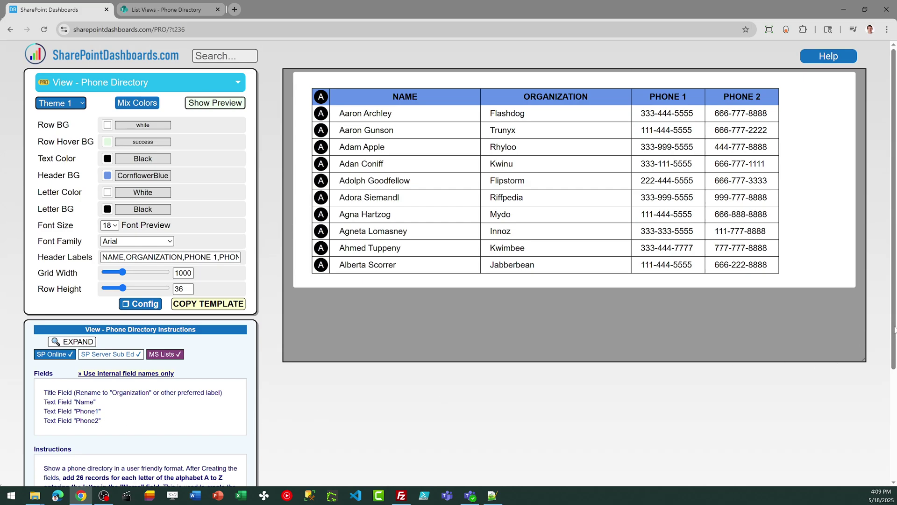
Scroll the page and widen the preview grid to 1216.
left_click_drag(894, 329, 888, 382)
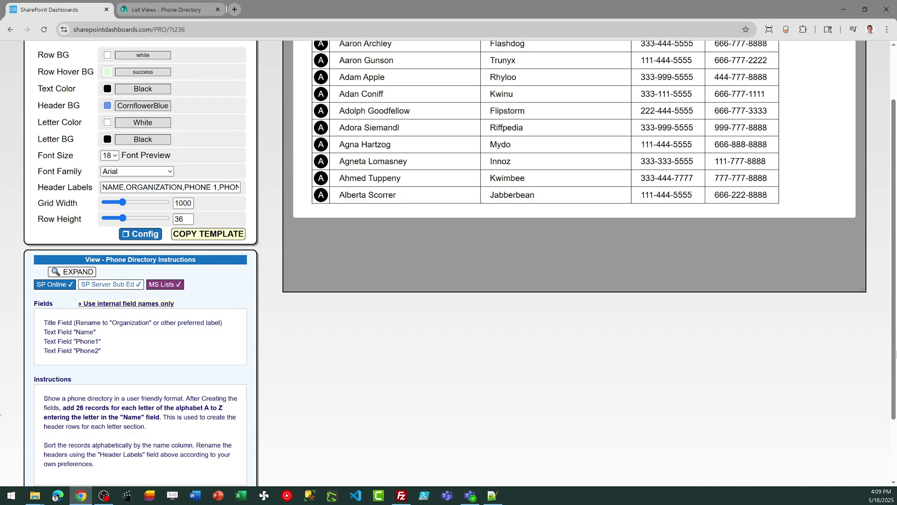
left_click_drag(894, 348, 893, 346)
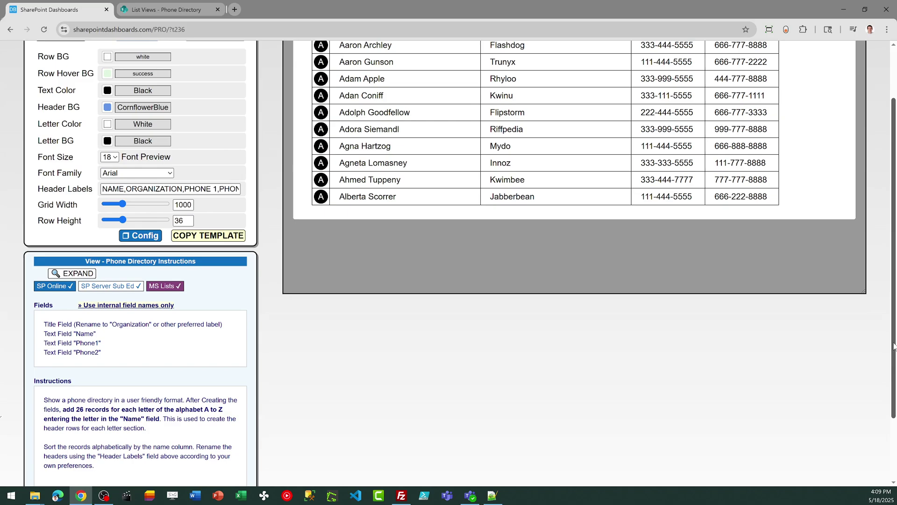
scroll(893, 346, "up", 2)
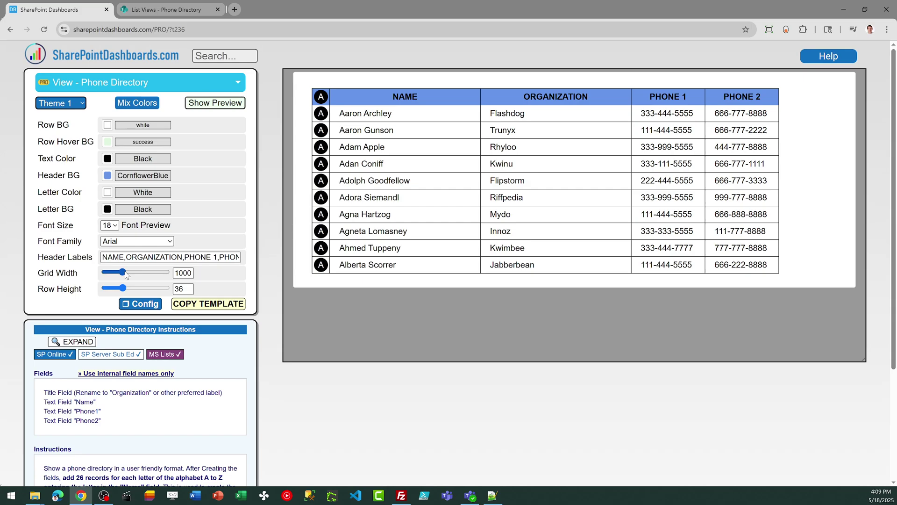
left_click_drag(124, 273, 133, 275)
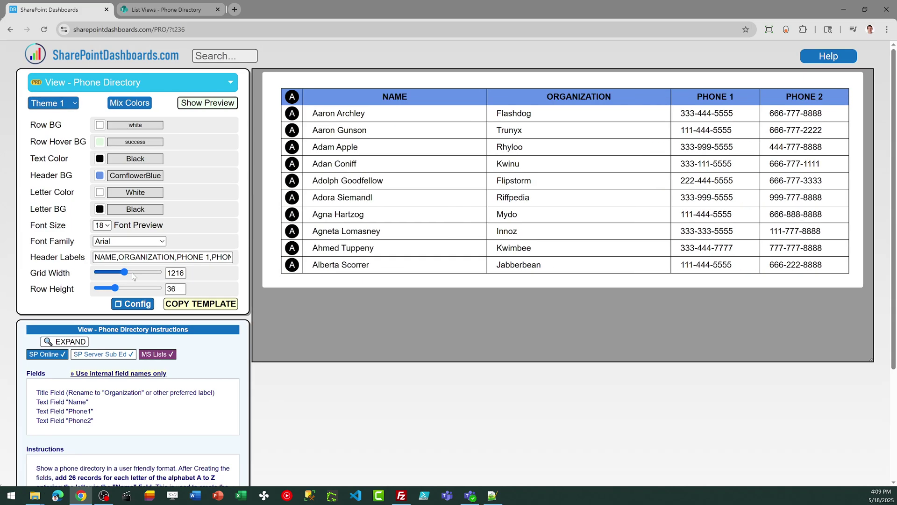
Try the cyan theme again, settle on blue-header at width 1000, and go to the Phone Directory list.
left_click(70, 103)
left_click(66, 122)
left_click(70, 105)
left_click(56, 131)
left_click(66, 103)
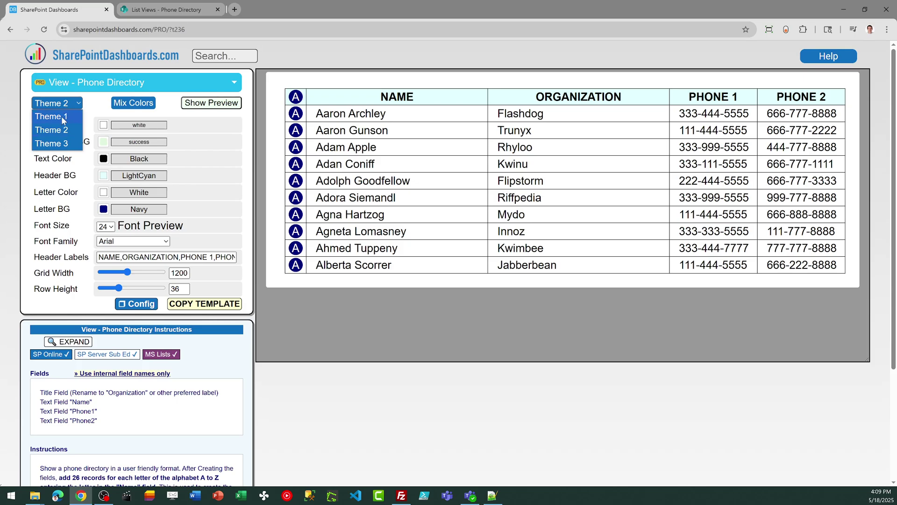
left_click(61, 116)
left_click(168, 9)
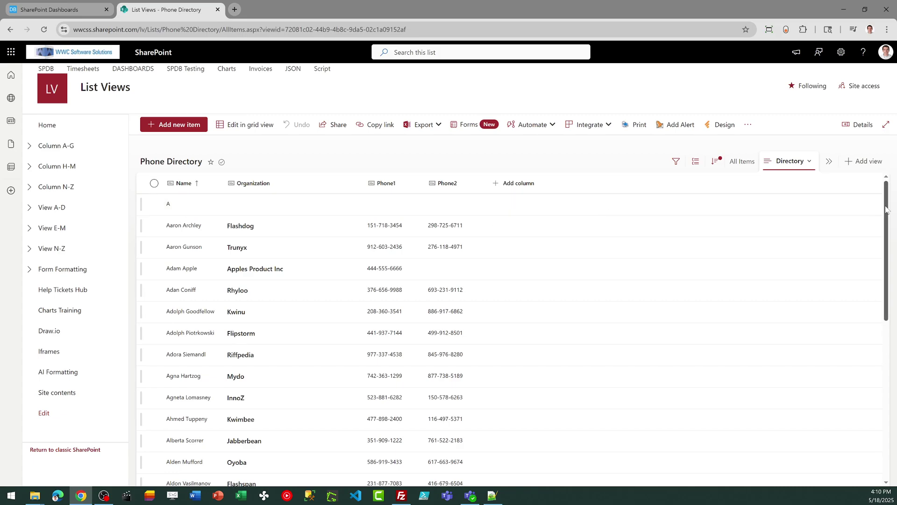
Scroll through the Phone Directory list, then copy the phone directory JSON template from the dashboards page.
scroll(887, 209, "down", 15)
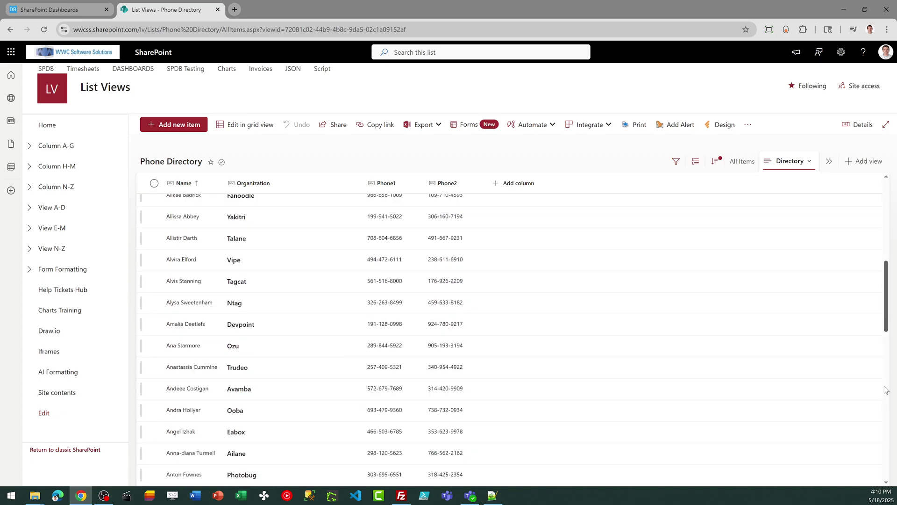
scroll(889, 400, "down", 6)
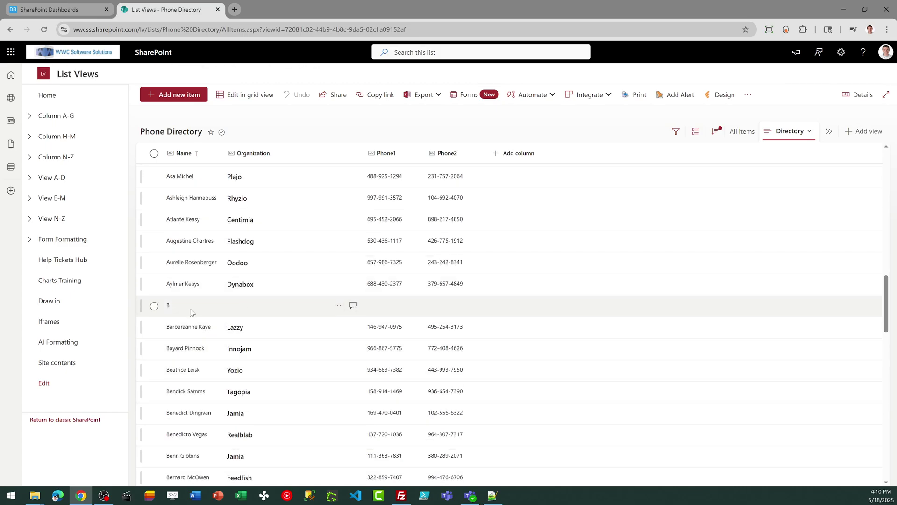
left_click_drag(886, 321, 886, 195)
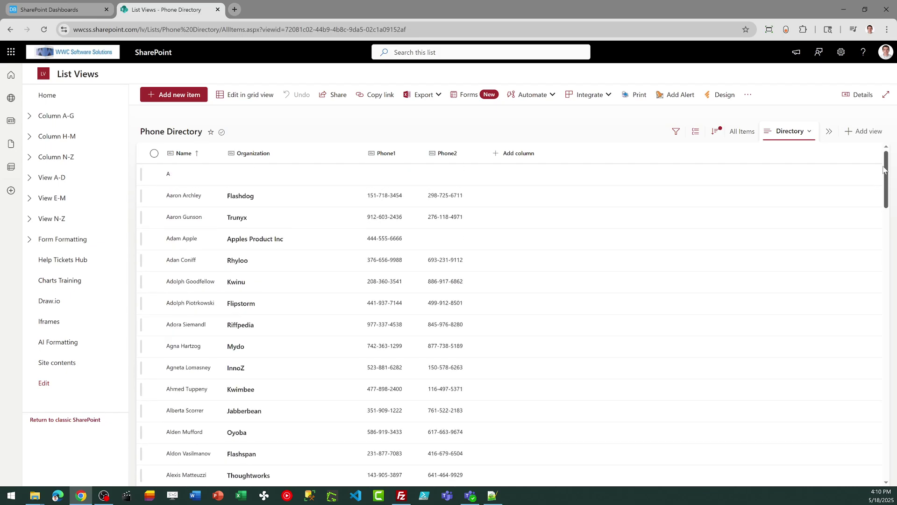
left_click(62, 12)
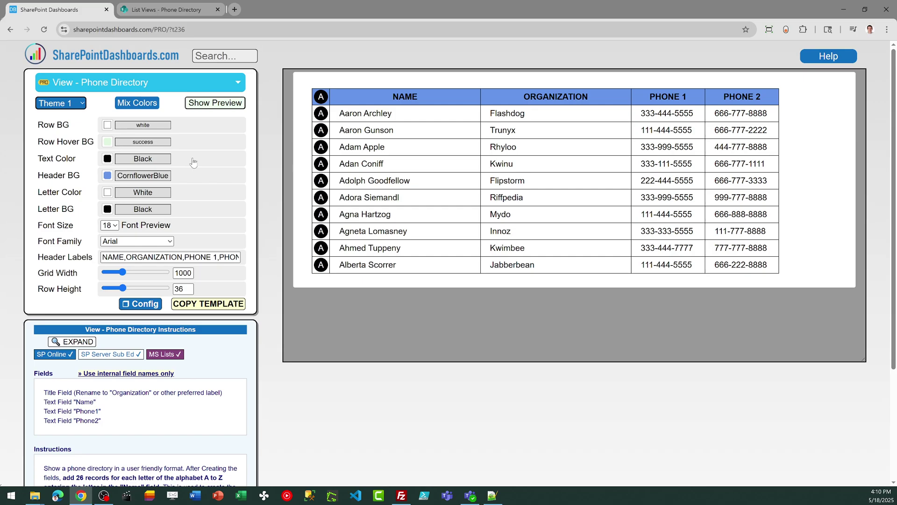
left_click(208, 304)
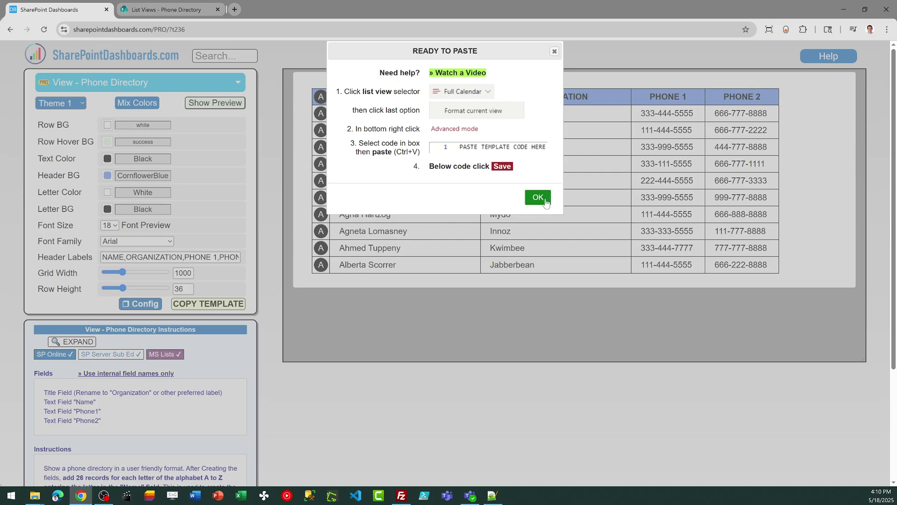
left_click(546, 201)
Replace the Directory view's formatting JSON with the copied template in Advanced mode and save it.
left_click(164, 6)
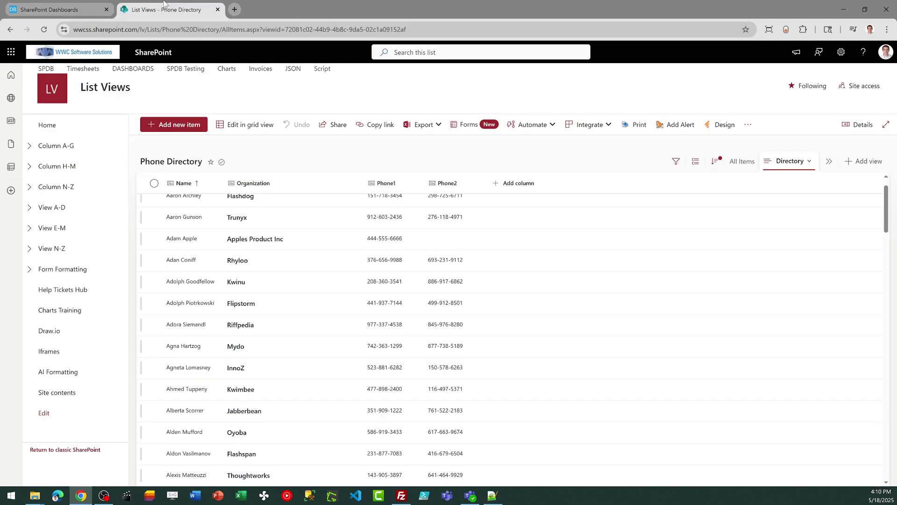
left_click(809, 168)
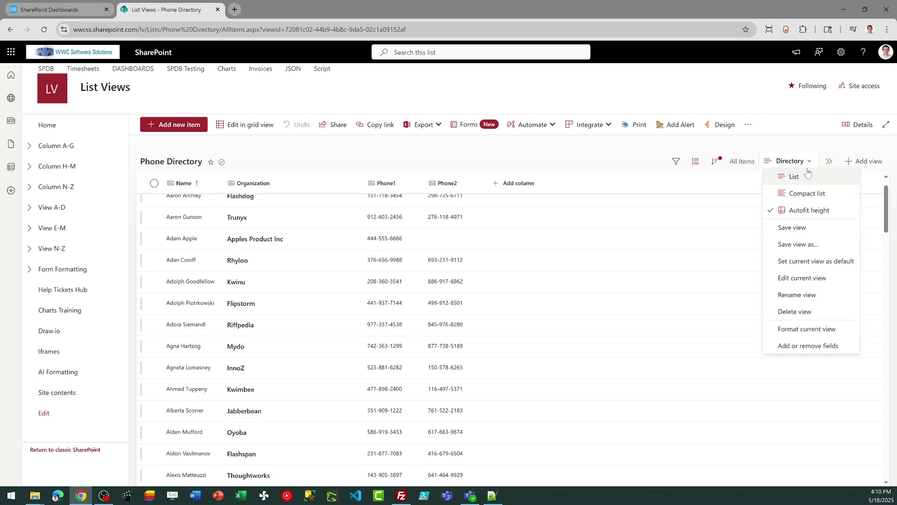
left_click(808, 330)
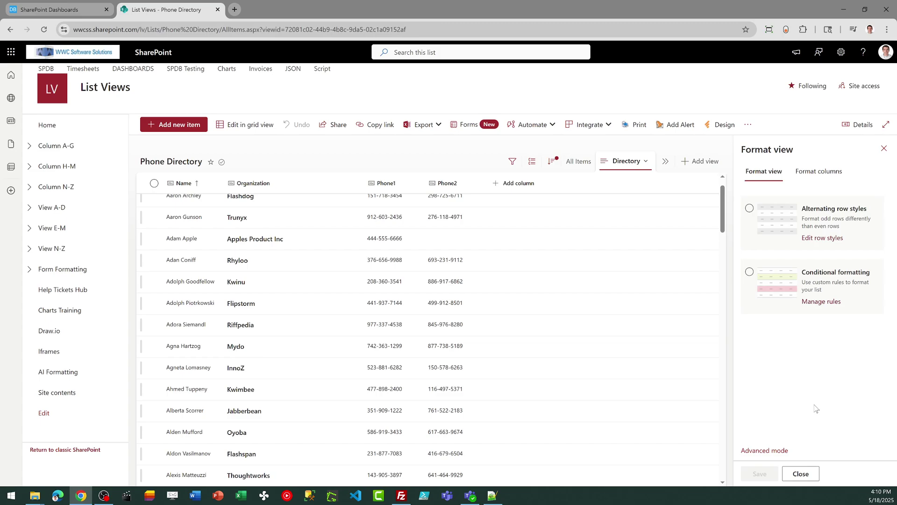
left_click(767, 451)
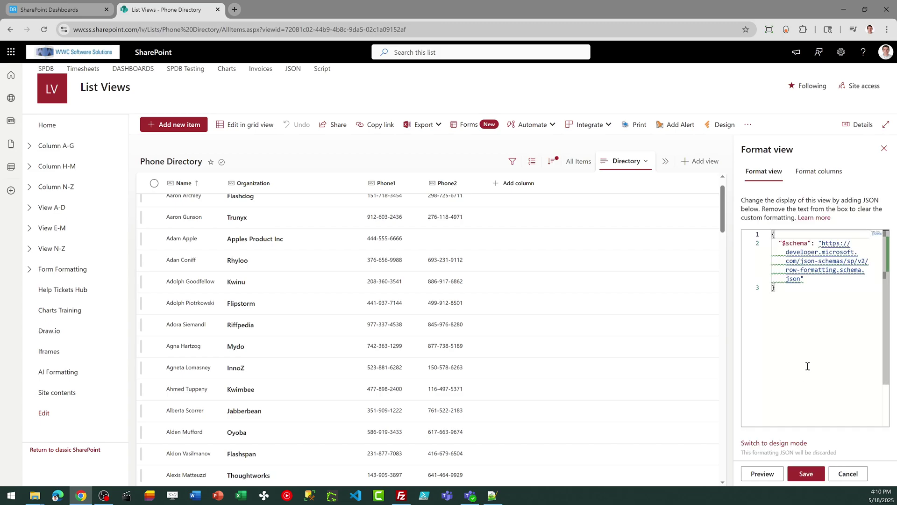
key("ctrl+a")
key("ctrl+v")
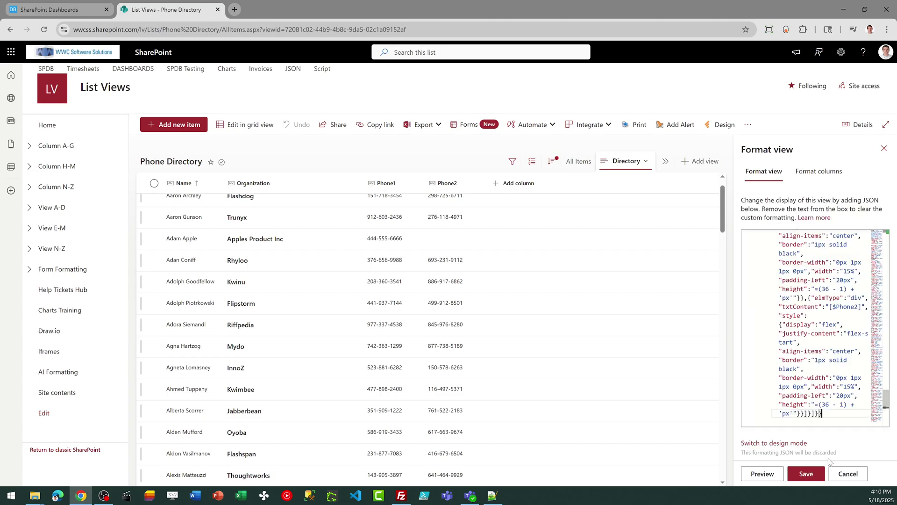
left_click(800, 474)
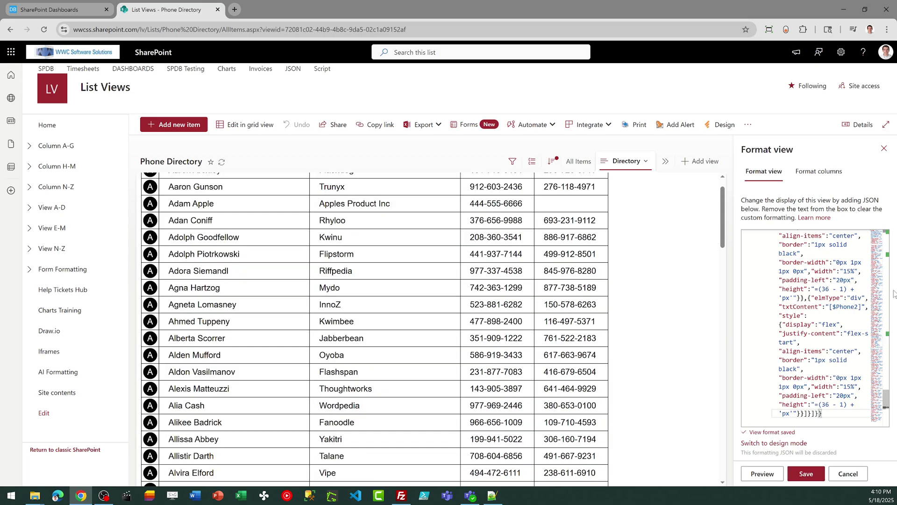
left_click(884, 149)
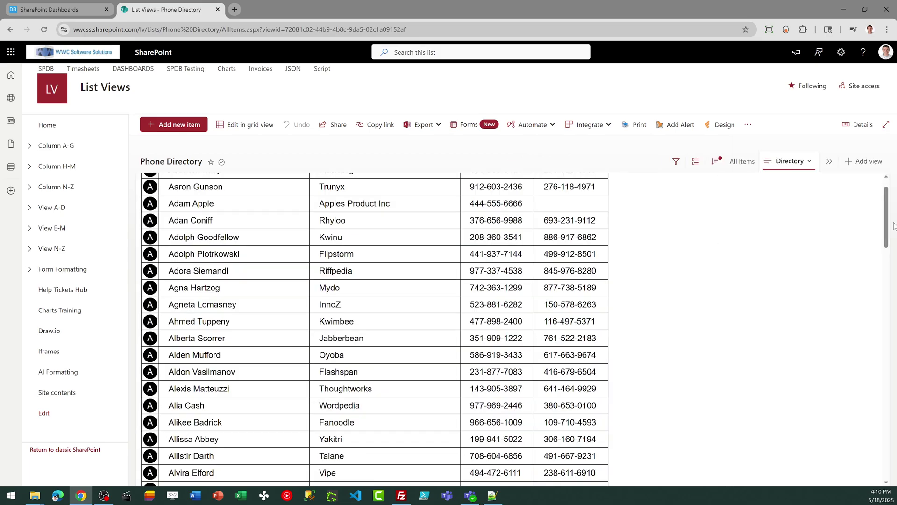
scroll(891, 223, "up", 1)
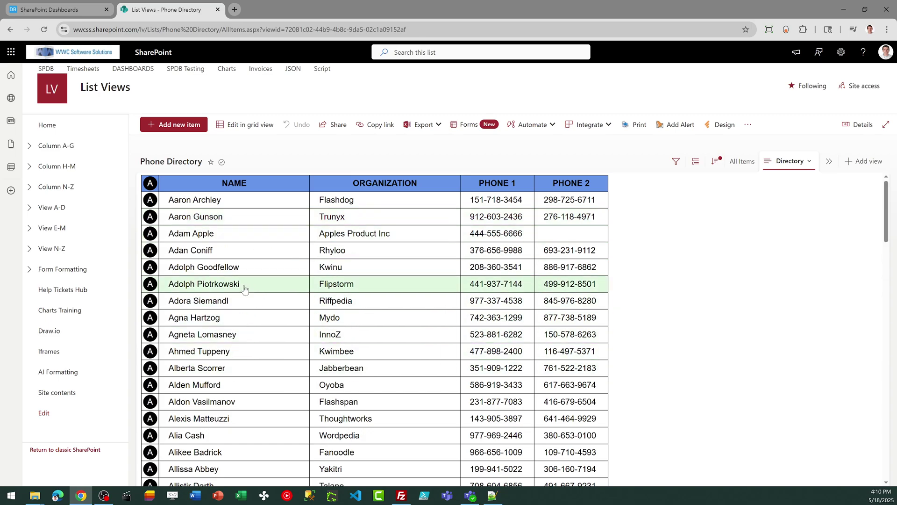
left_click(195, 268)
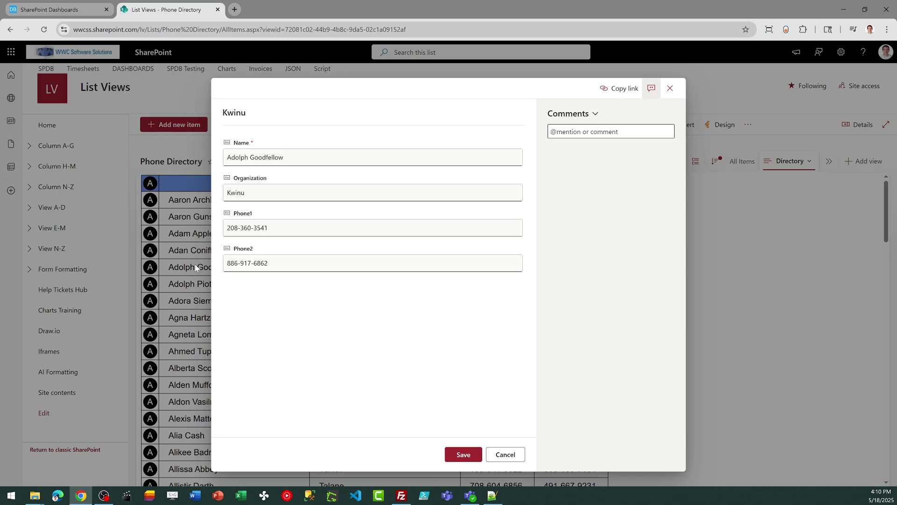
left_click(505, 455)
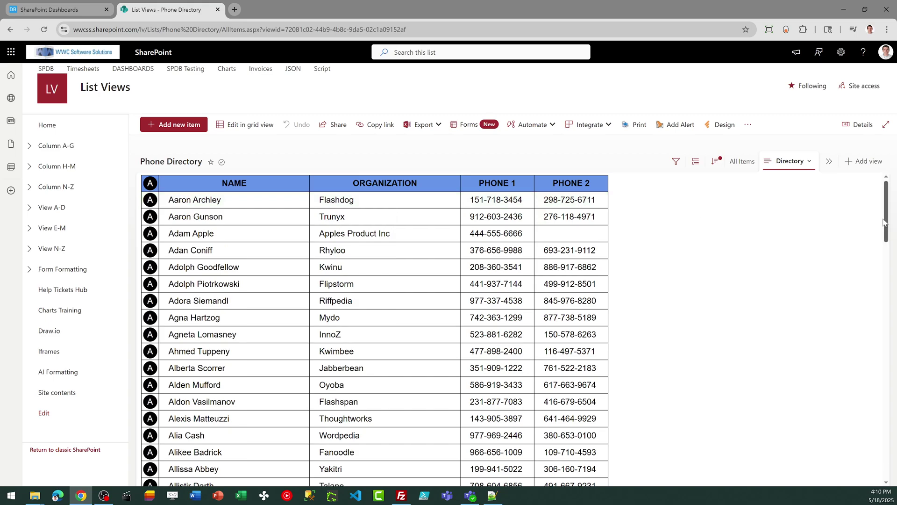
left_click_drag(889, 211, 895, 309)
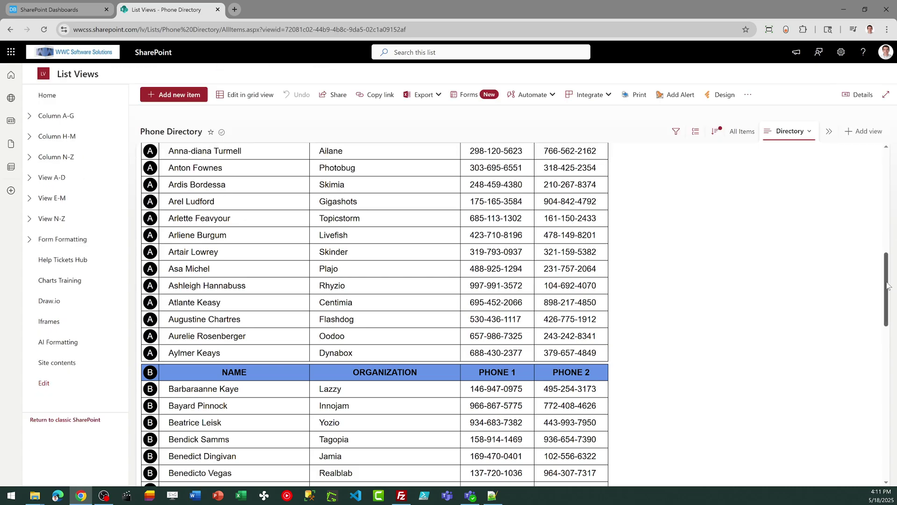
left_click_drag(894, 309, 889, 389)
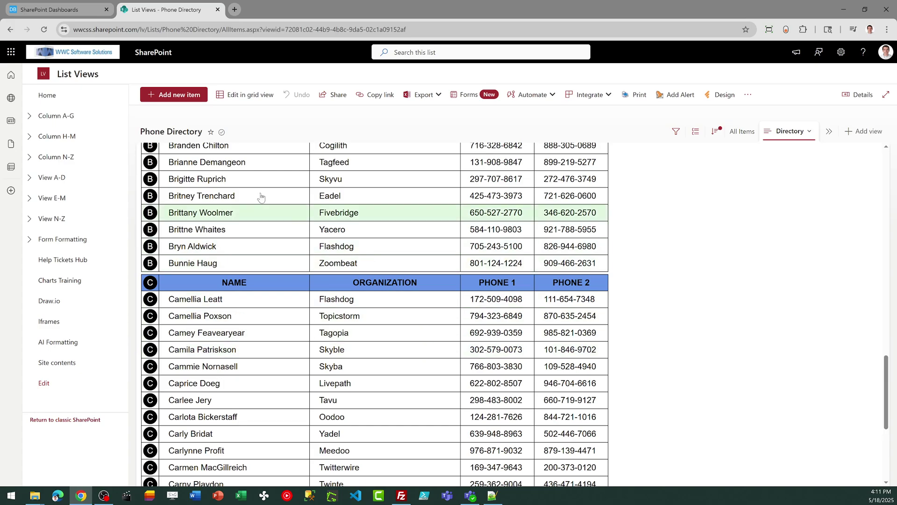
Switch back to the SharePointDashboards.com Phone Directory template page.
left_click(52, 10)
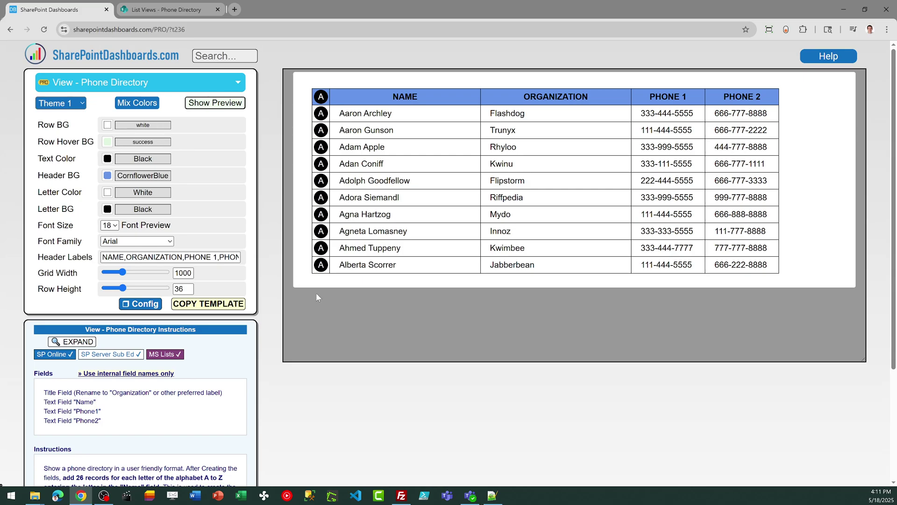